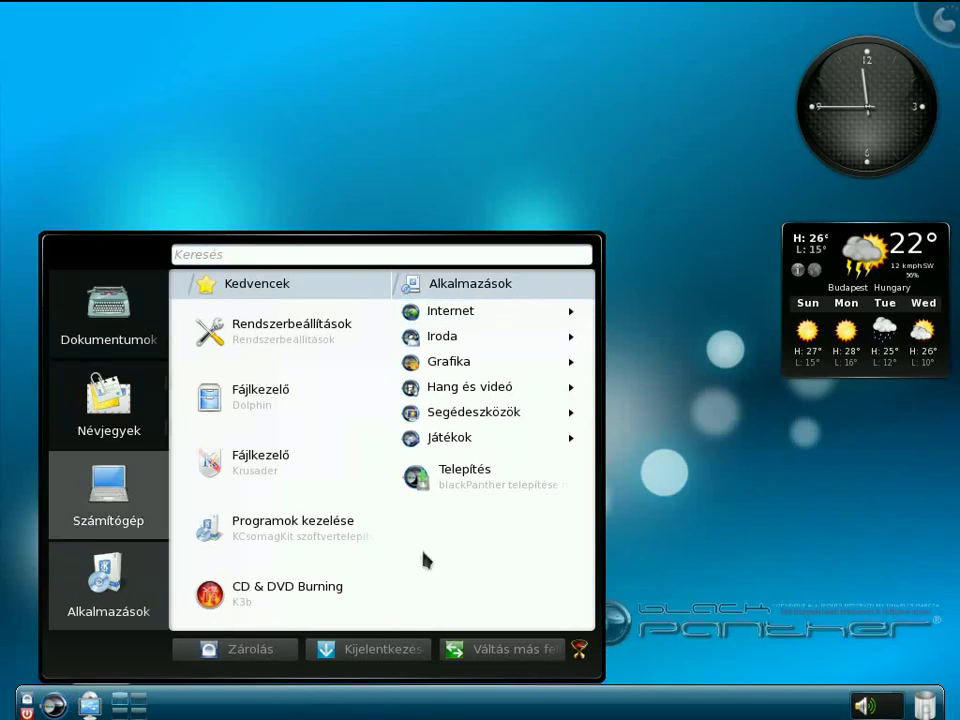
Enlarge the Lancelot launcher menu and view the applications in its Internet category, then close the menu
drag(603, 237, 615, 138)
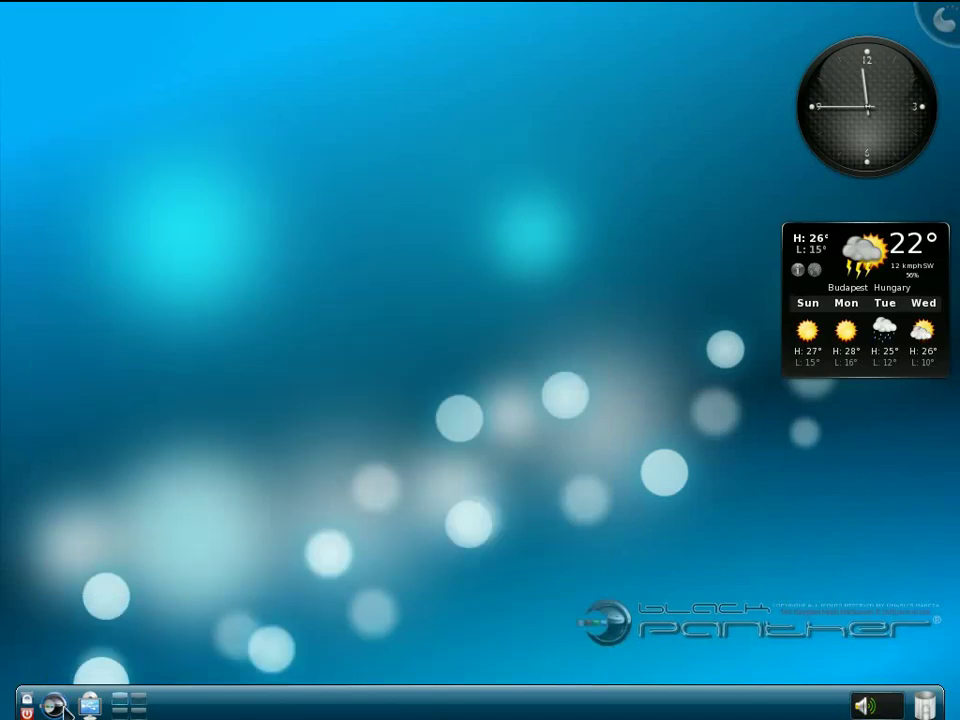
click(55, 705)
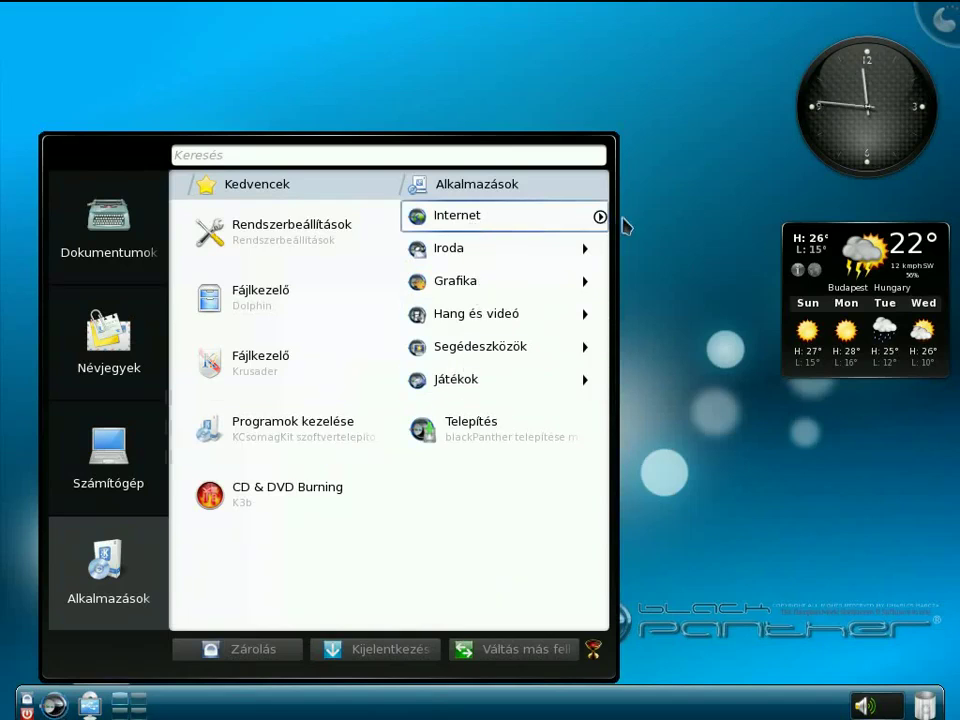
key(Return)
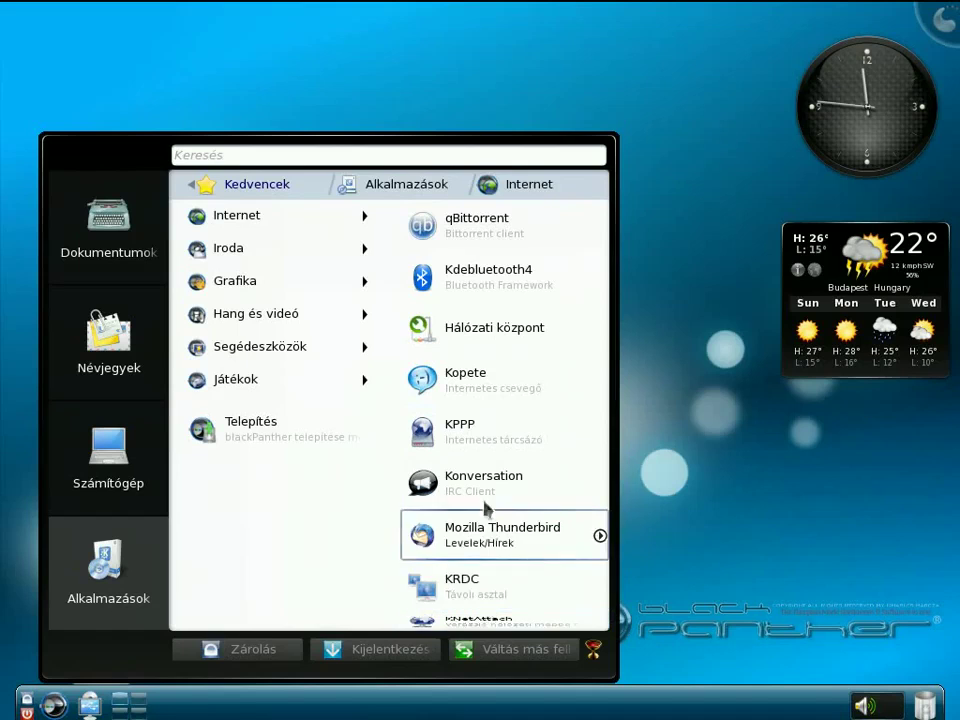
click(567, 25)
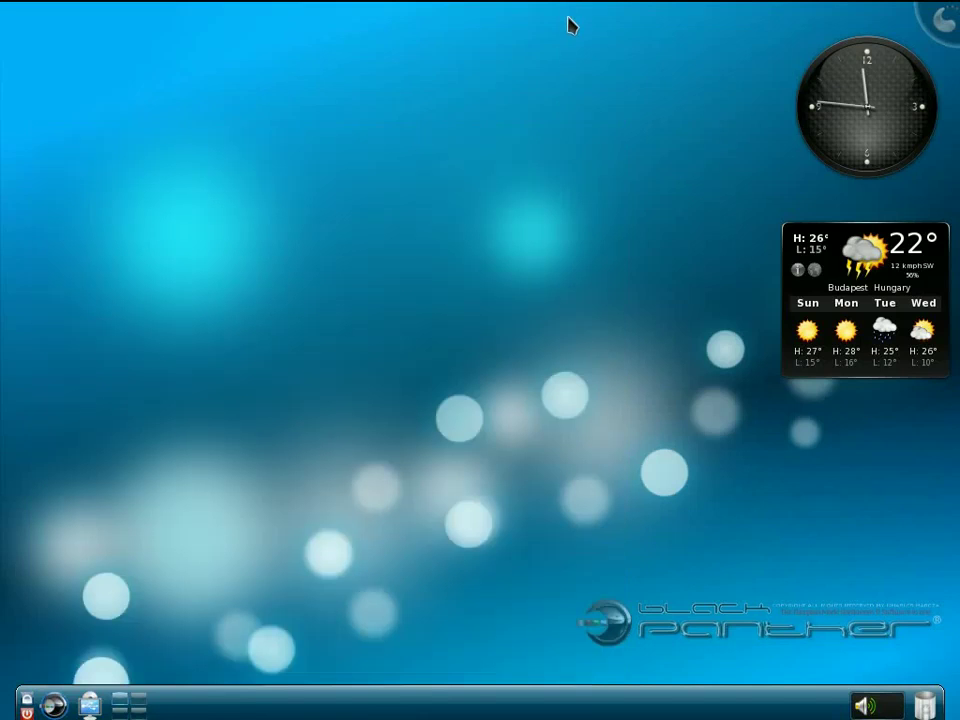
Unlock the panel's widgets and add the Application Launcher widget described as "Launcher to start applications" to it
right_click(421, 711)
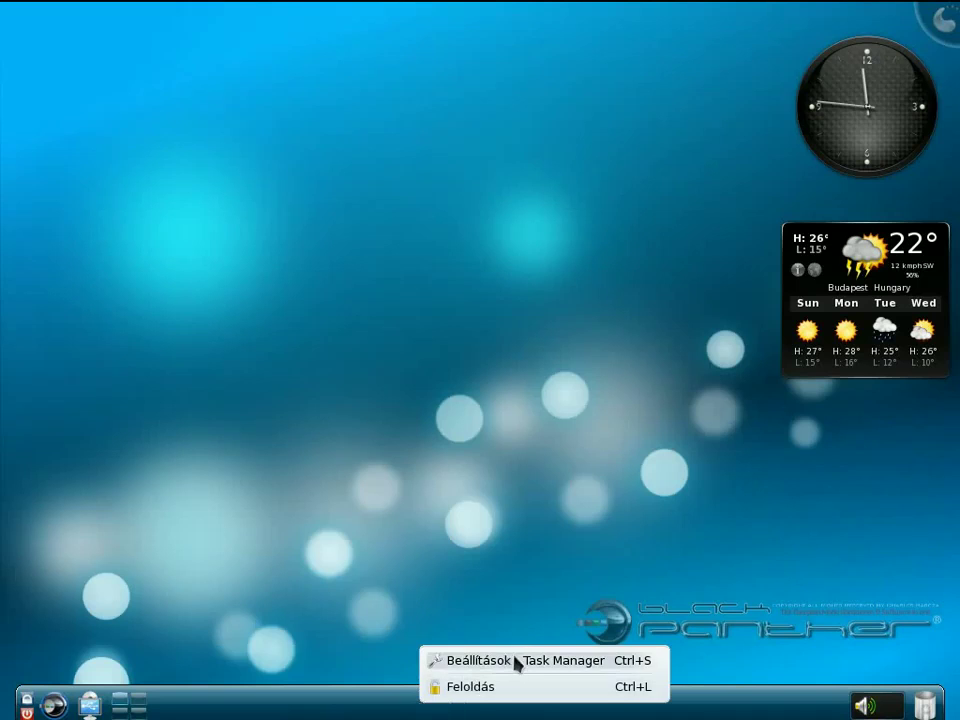
click(465, 696)
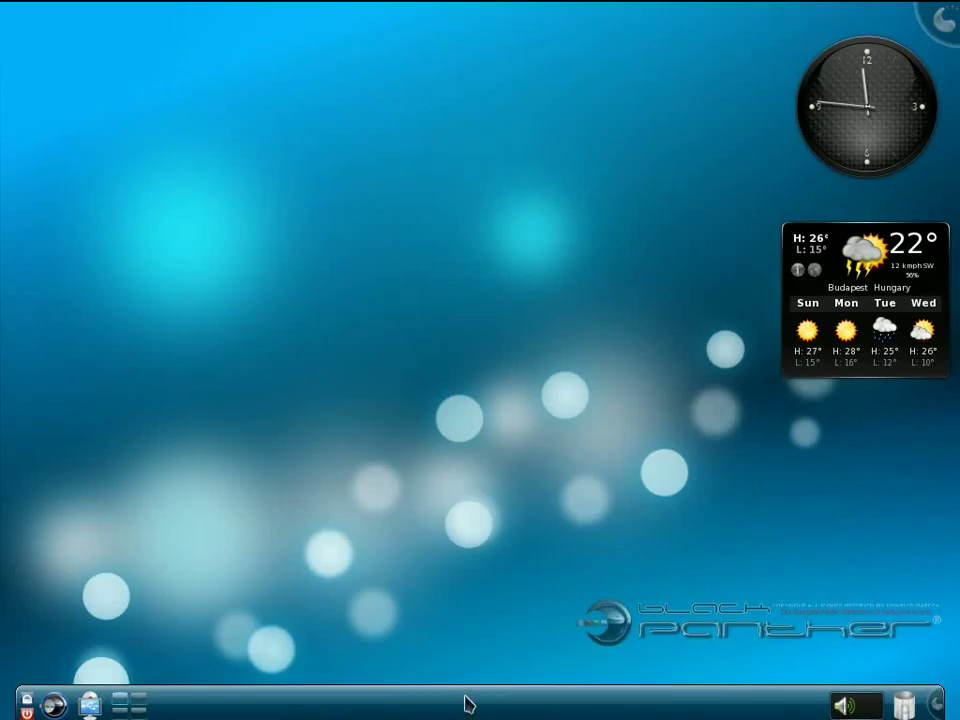
click(938, 705)
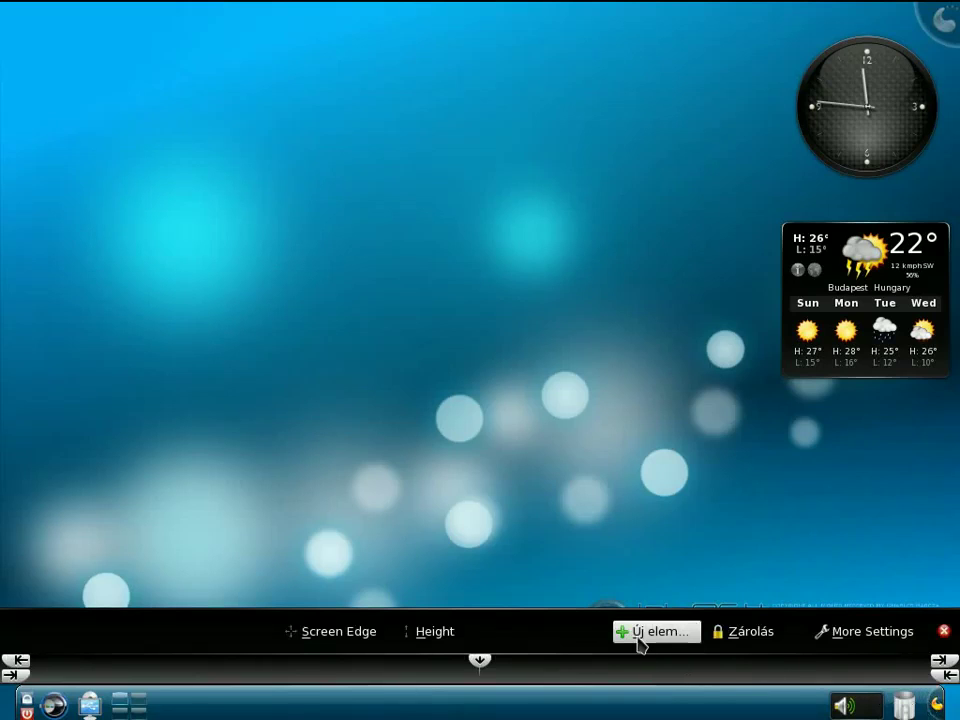
click(638, 641)
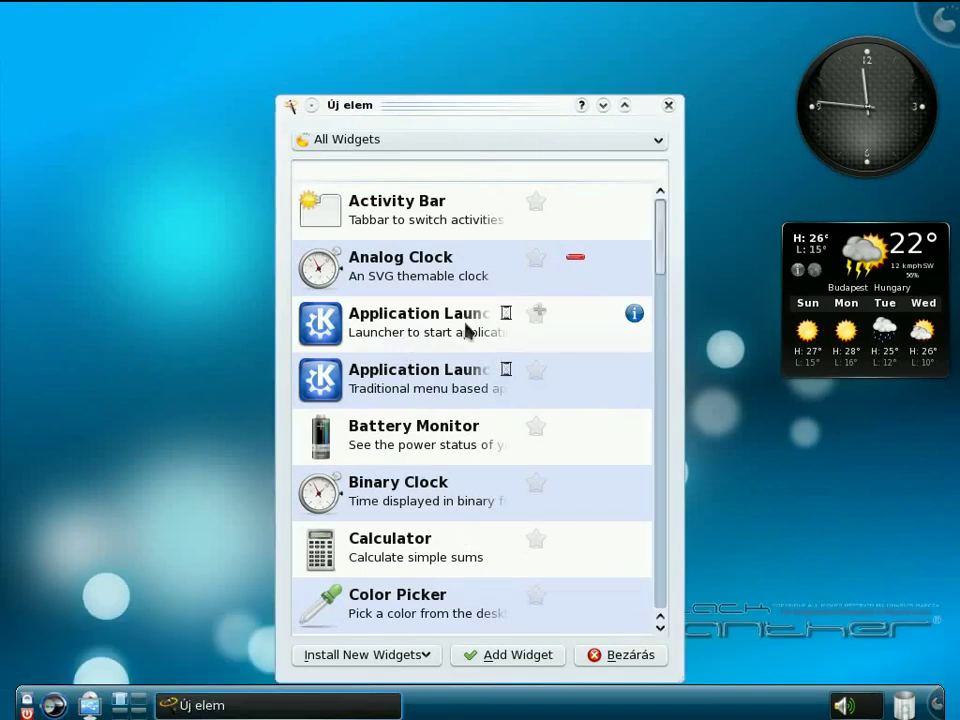
click(514, 660)
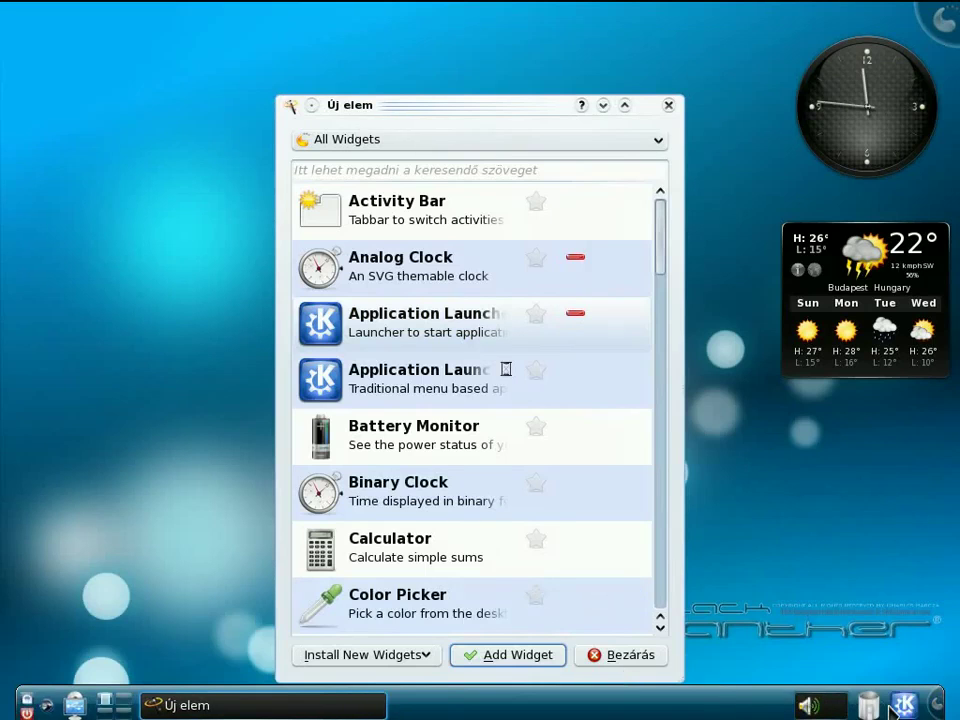
Move the new Application Launcher beside the Lancelot Launcher on the panel and remove the Lancelot Launcher
click(940, 705)
drag(903, 703, 75, 706)
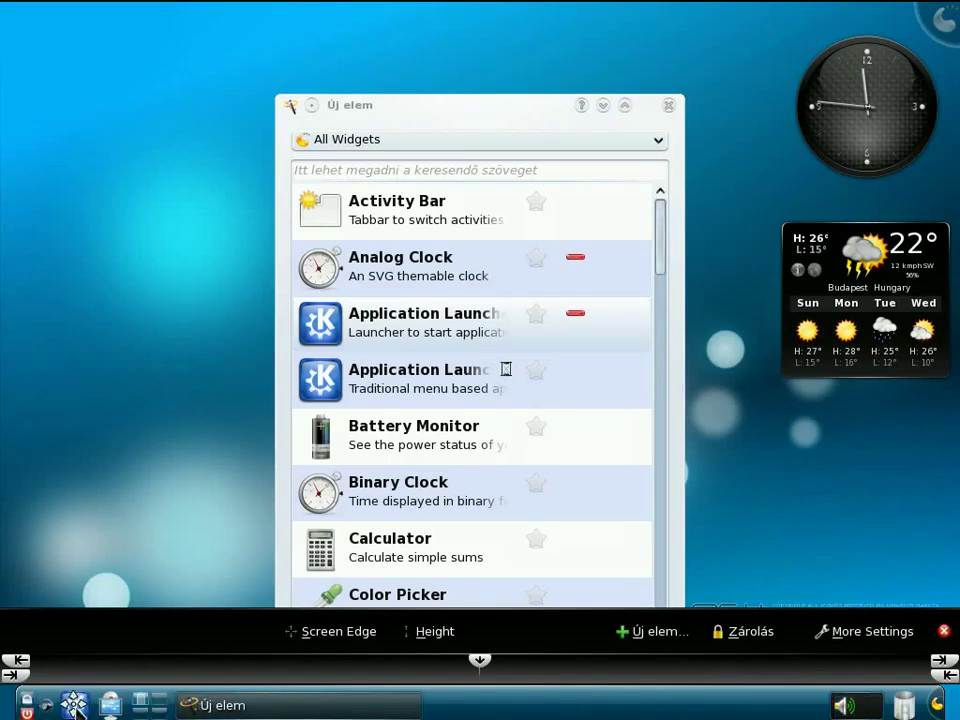
right_click(48, 710)
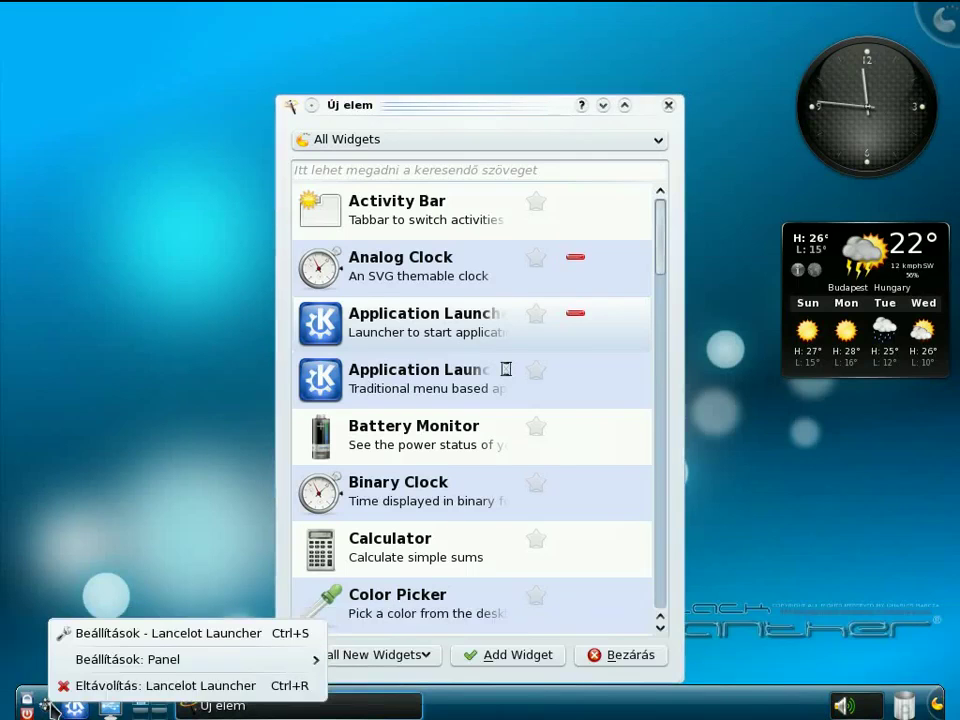
key(Escape)
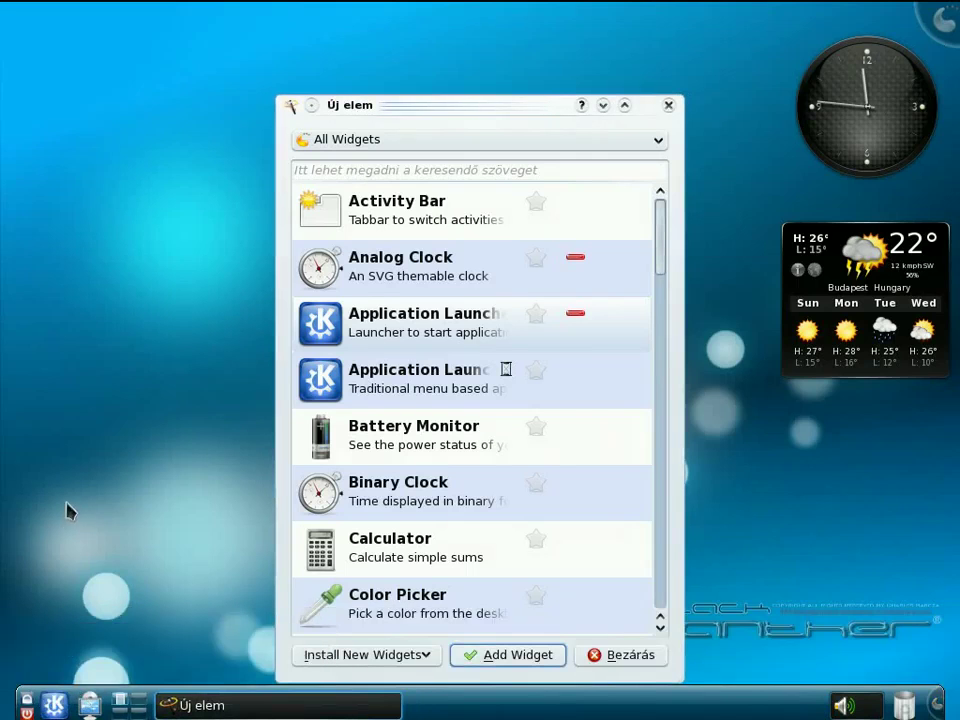
Open the new Application Launcher and view its Alkalmazások, Számítógép and Nemrég használt sections
click(55, 706)
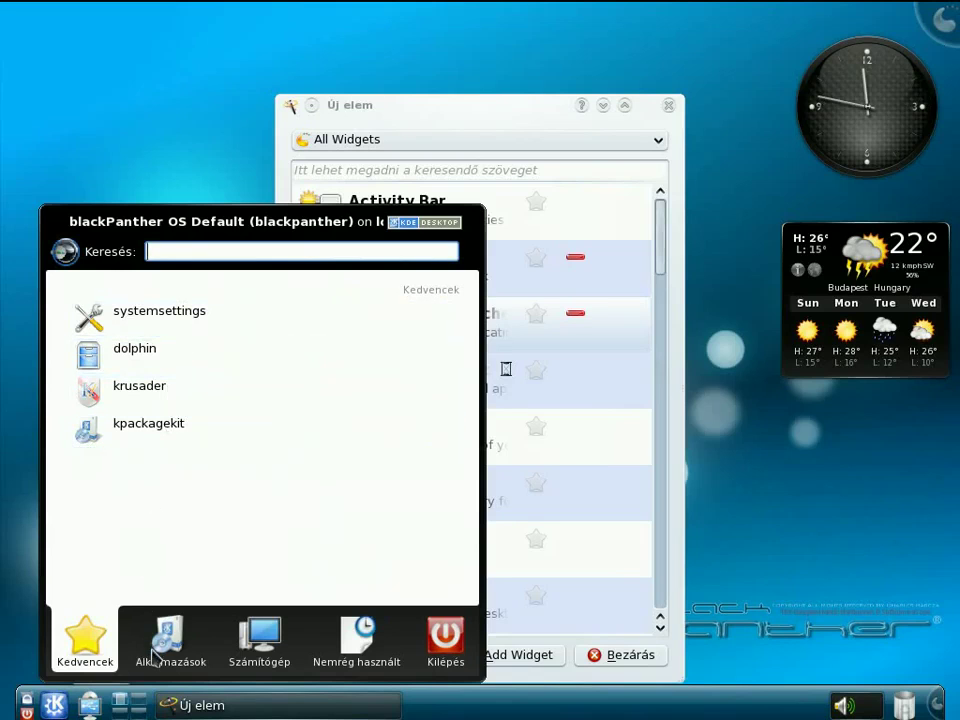
click(167, 664)
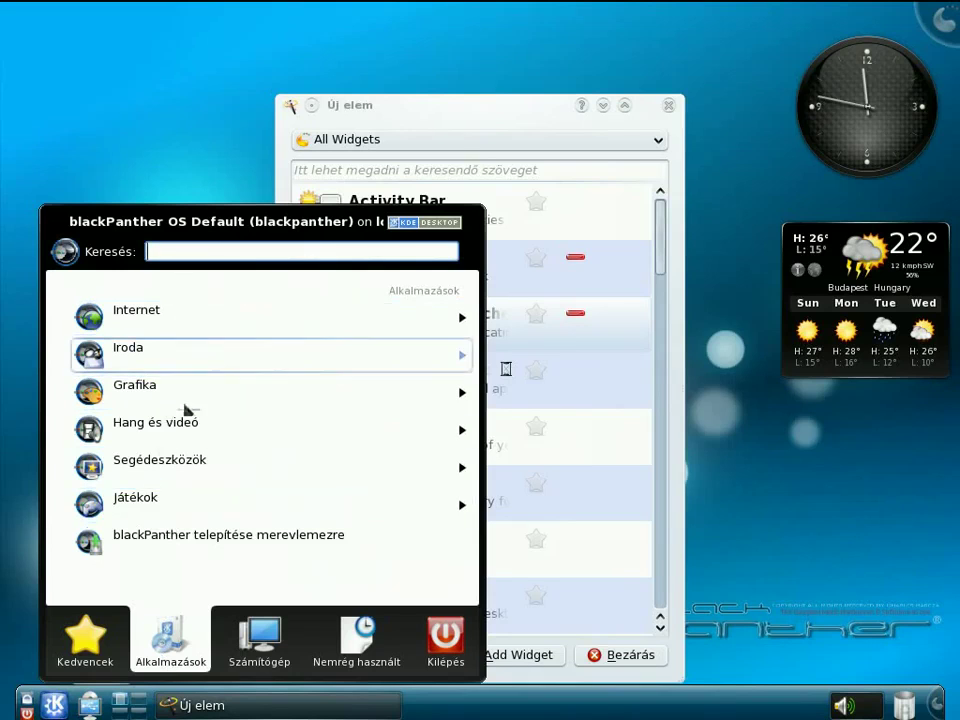
click(253, 650)
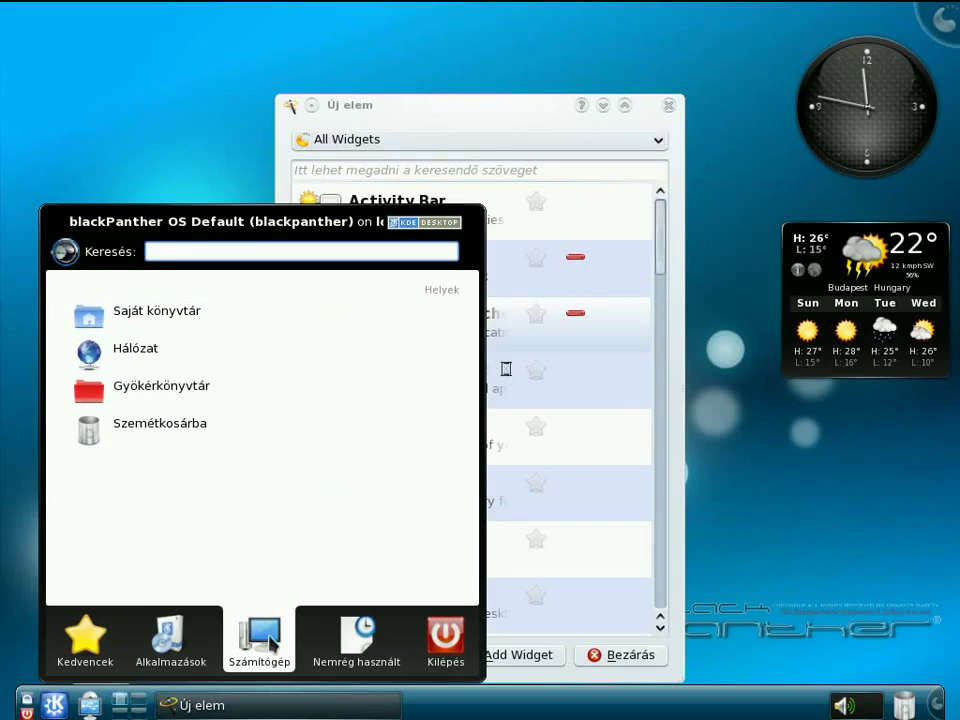
mouse_move(364, 660)
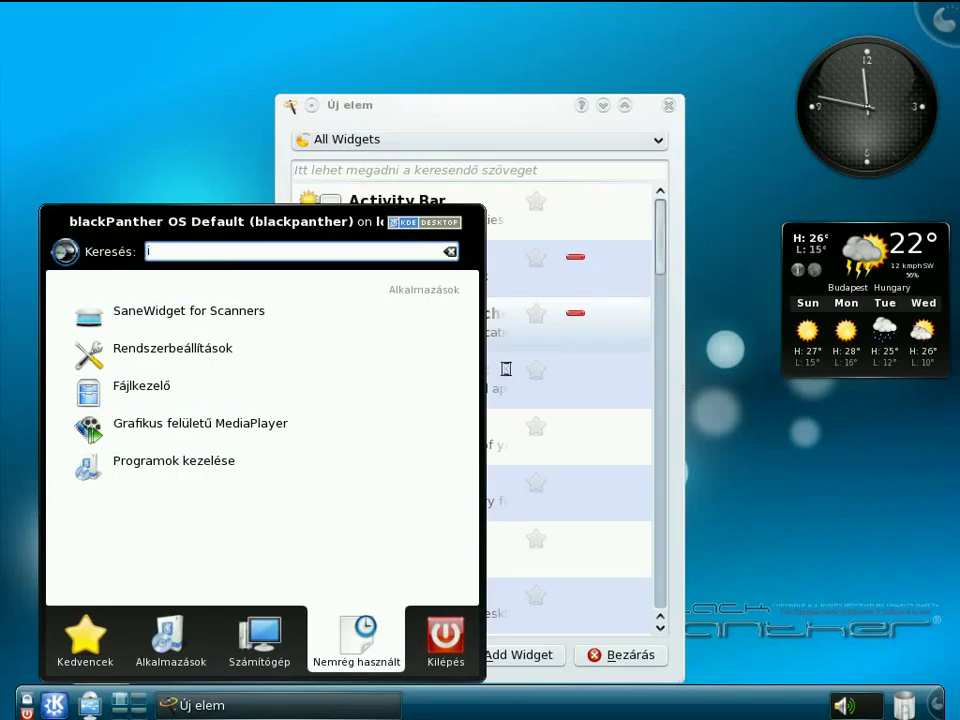
Search the Application Launcher for "im" and for "szerk", then close it
text(ma)
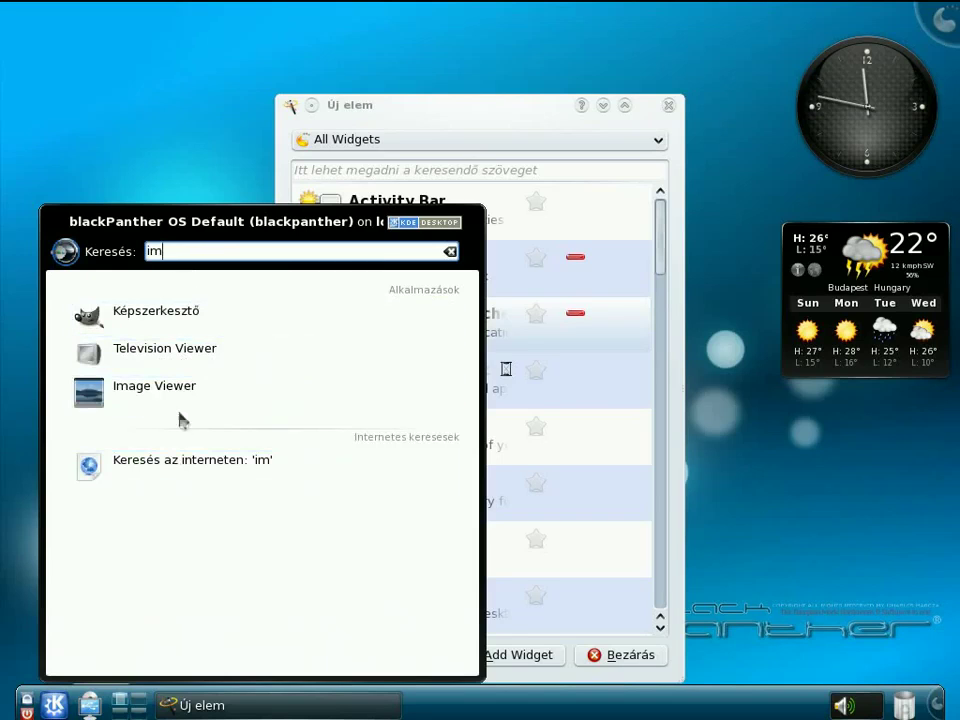
key(BackSpace)
text(sze)
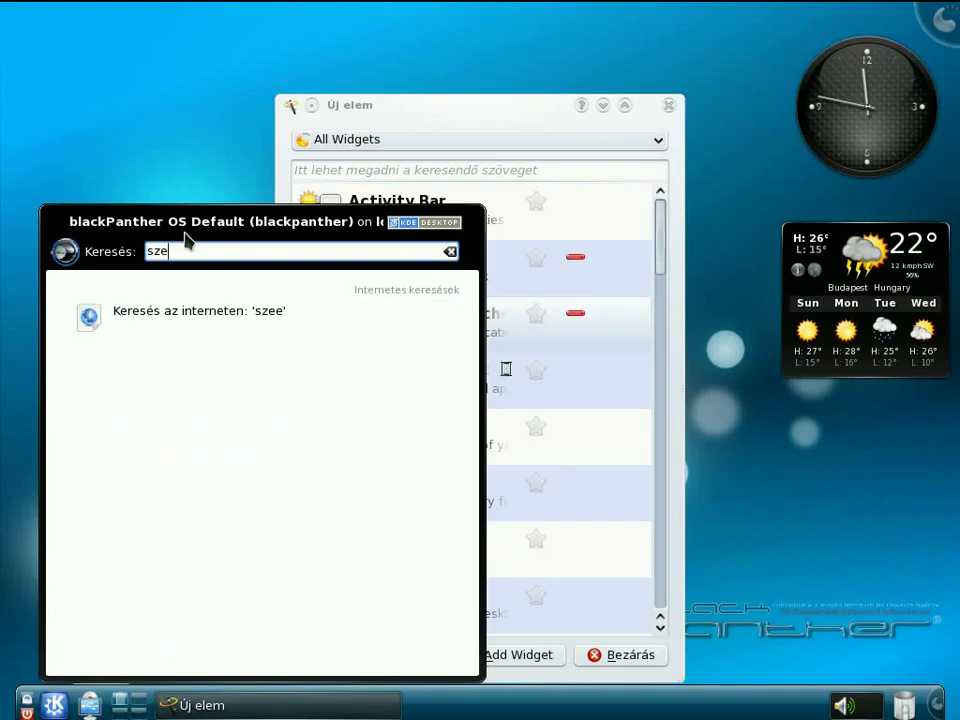
text(ek)
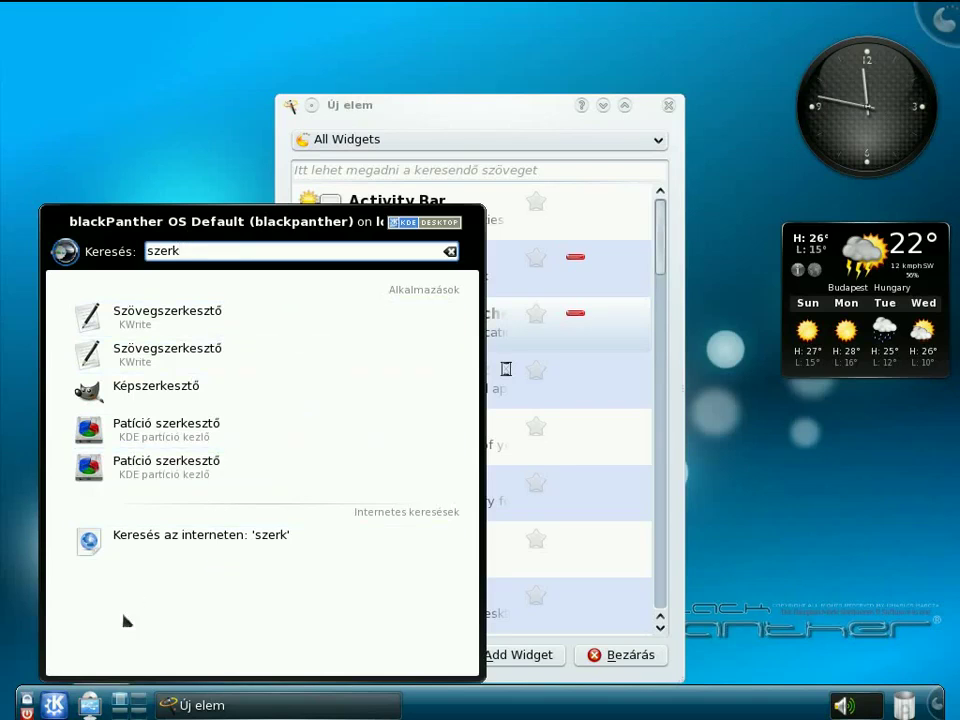
click(55, 706)
Browse the Segédeszközök and Hang és videó application categories in the Application Launcher
click(55, 706)
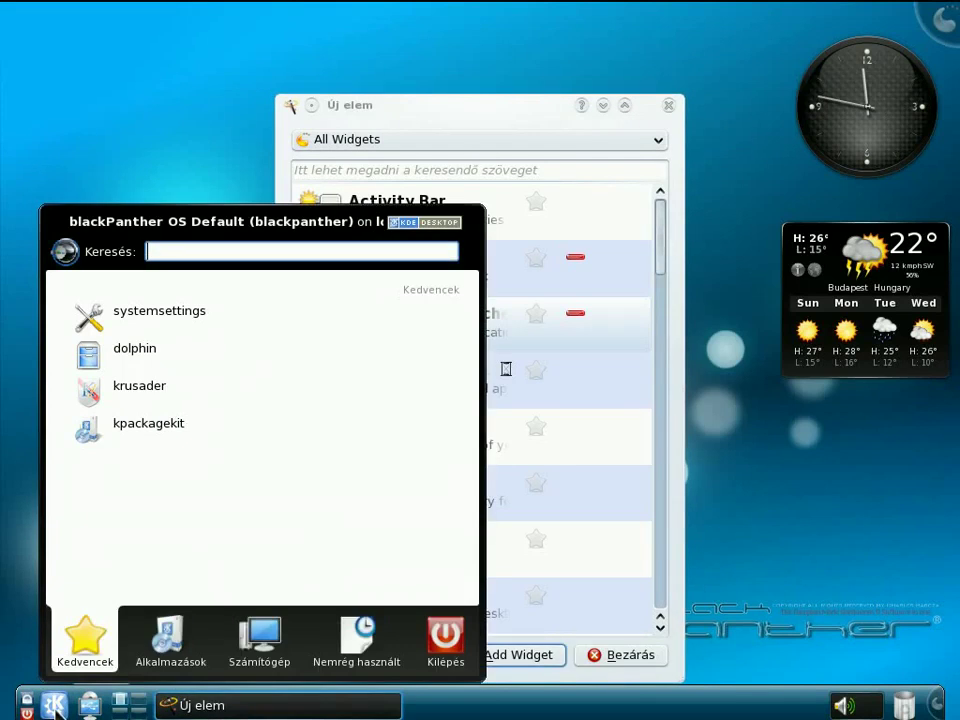
mouse_move(176, 612)
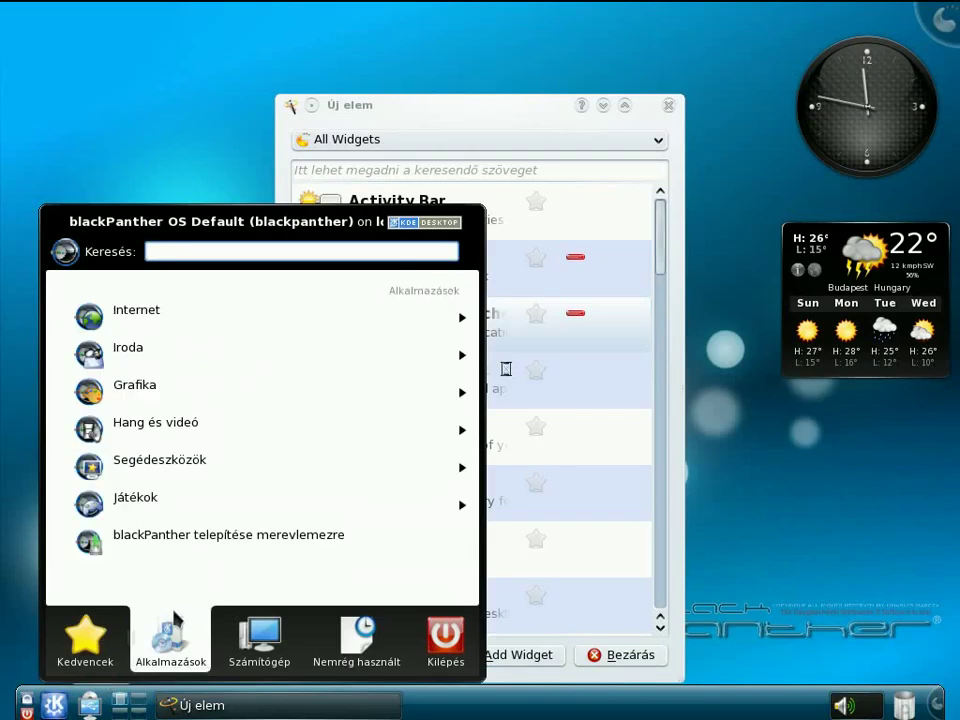
click(183, 478)
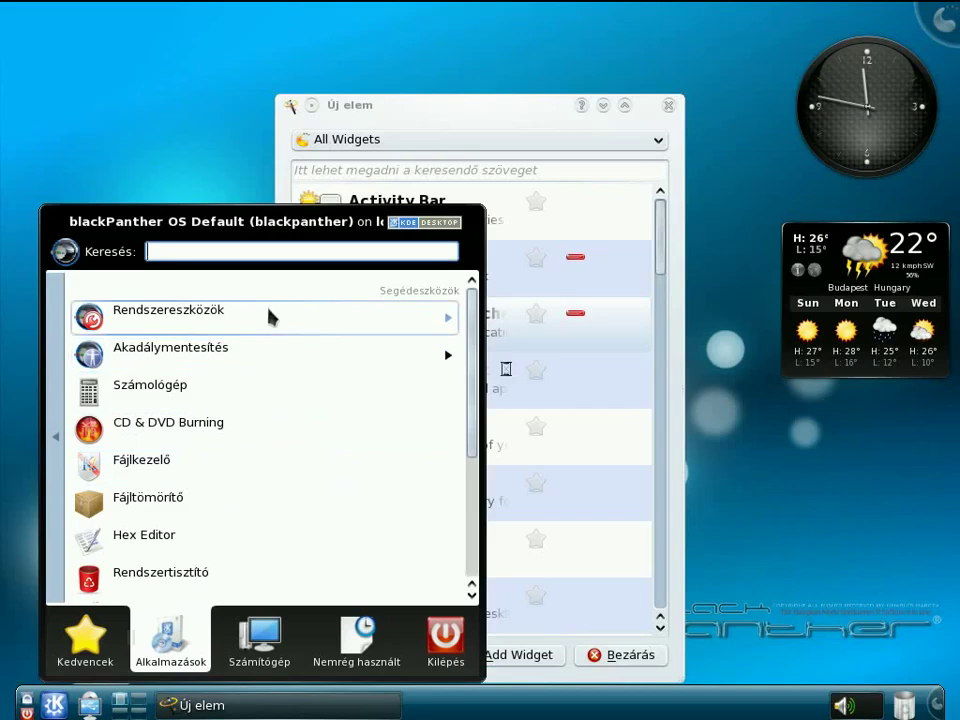
click(57, 420)
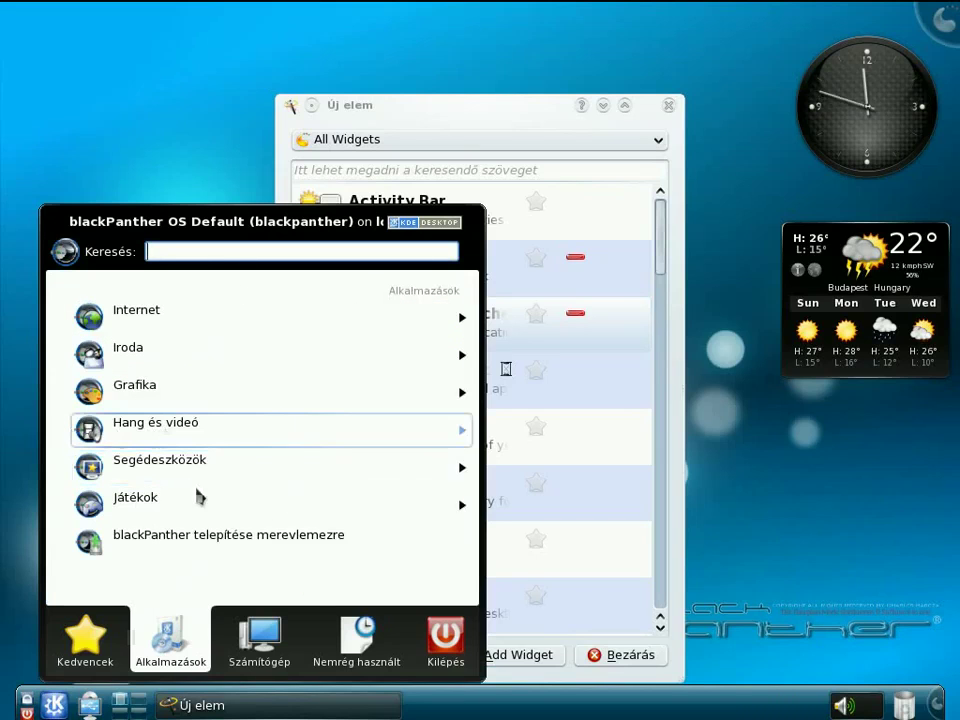
click(270, 430)
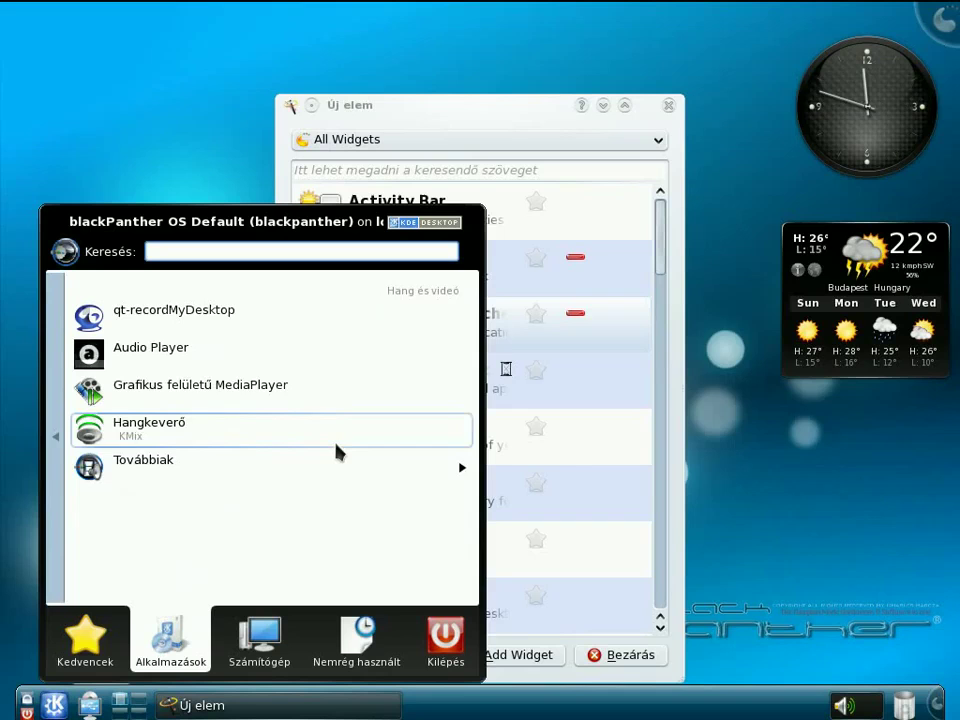
click(58, 392)
View the Rendszereszközök list under Segédeszközök and the launcher's Kilépés options, then close the launcher
click(170, 478)
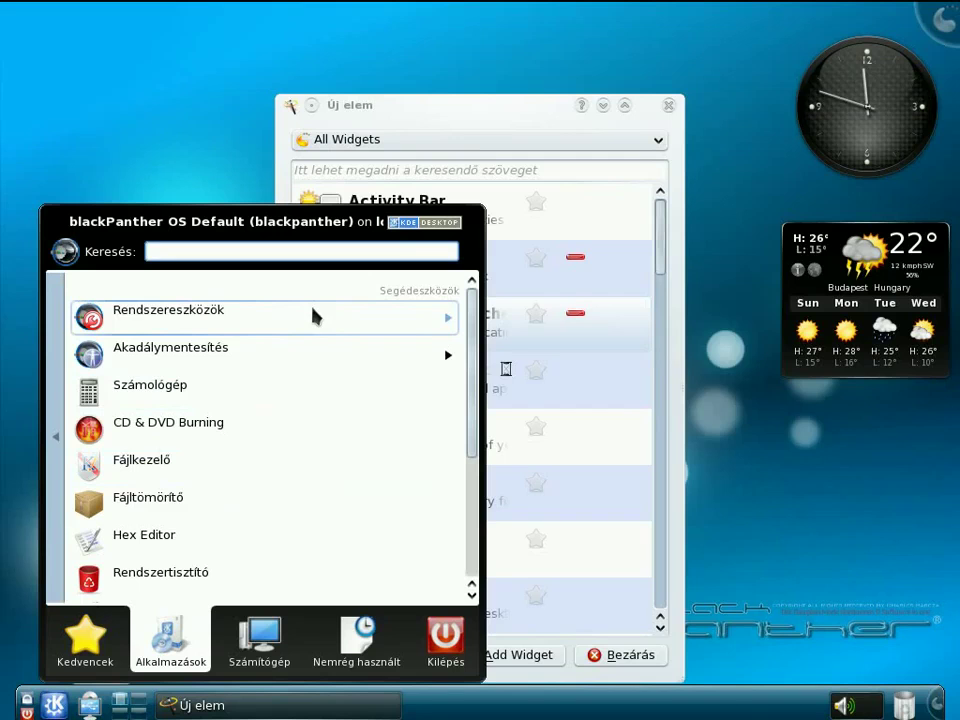
click(415, 330)
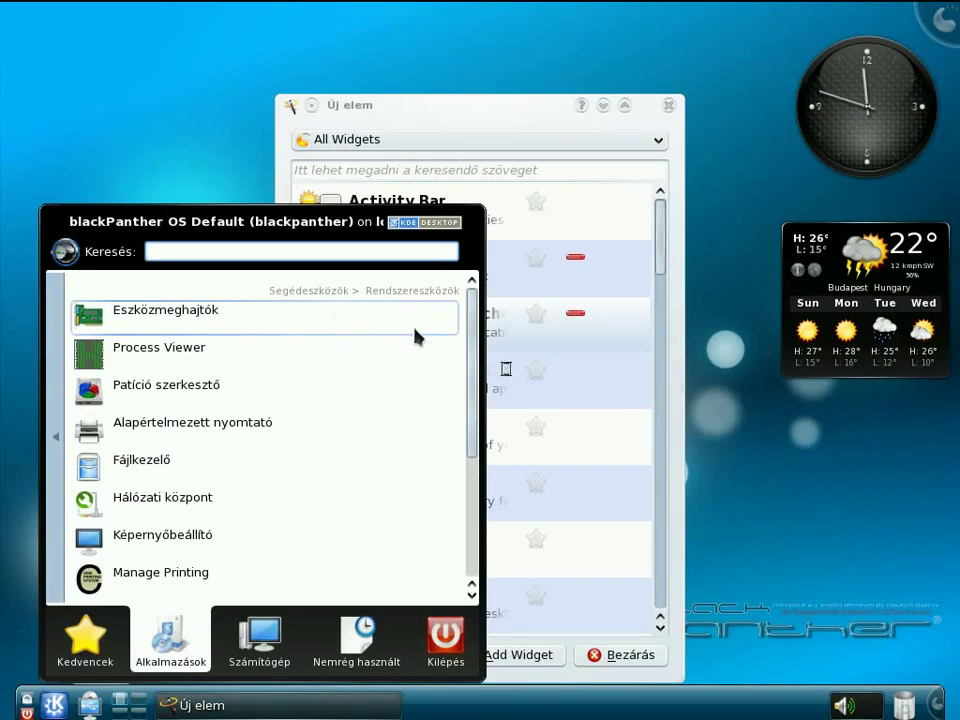
drag(478, 398, 467, 311)
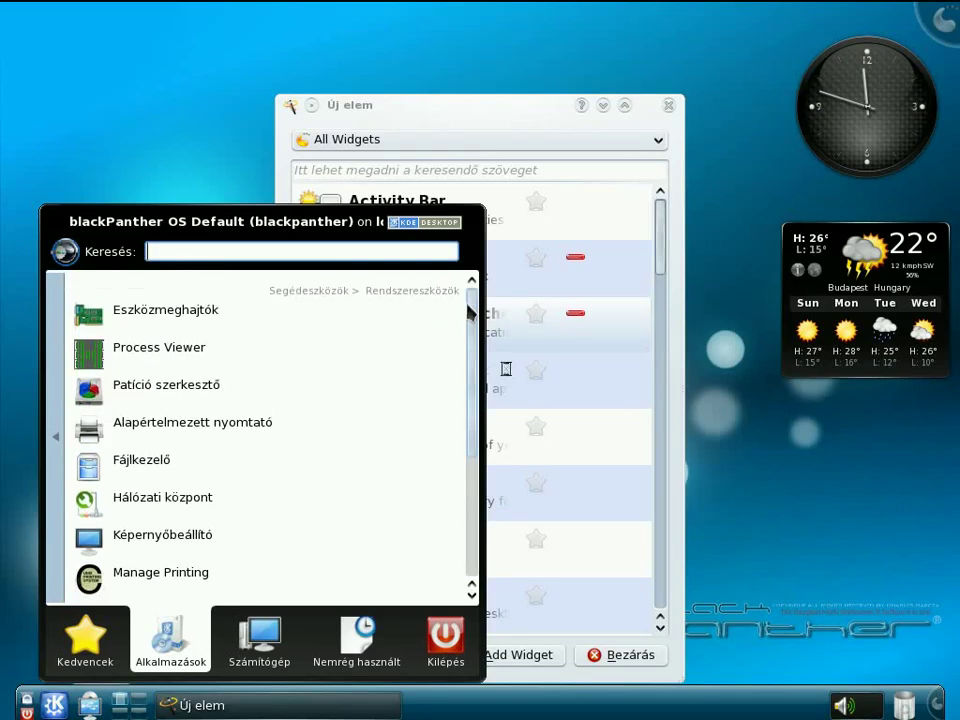
click(456, 650)
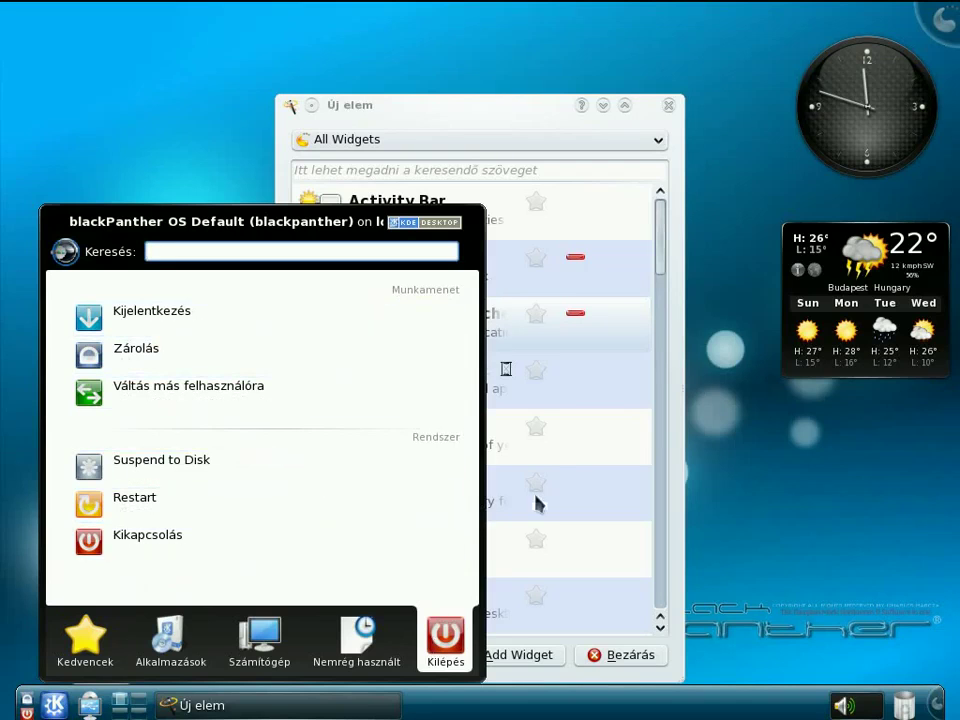
click(638, 463)
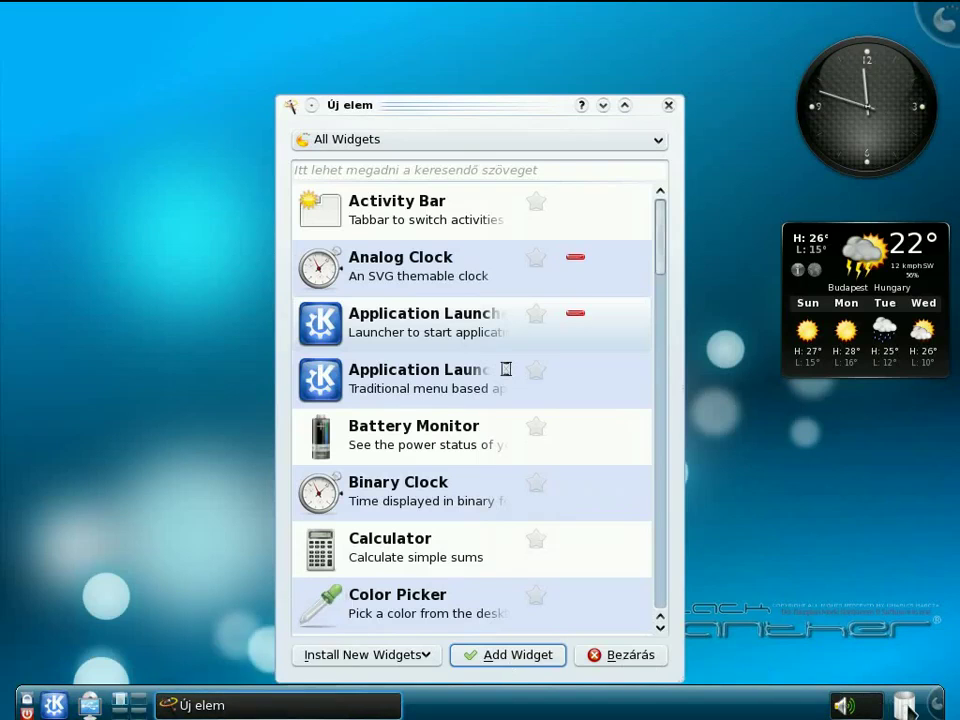
Remove the Application Launcher widget from the panel
click(937, 704)
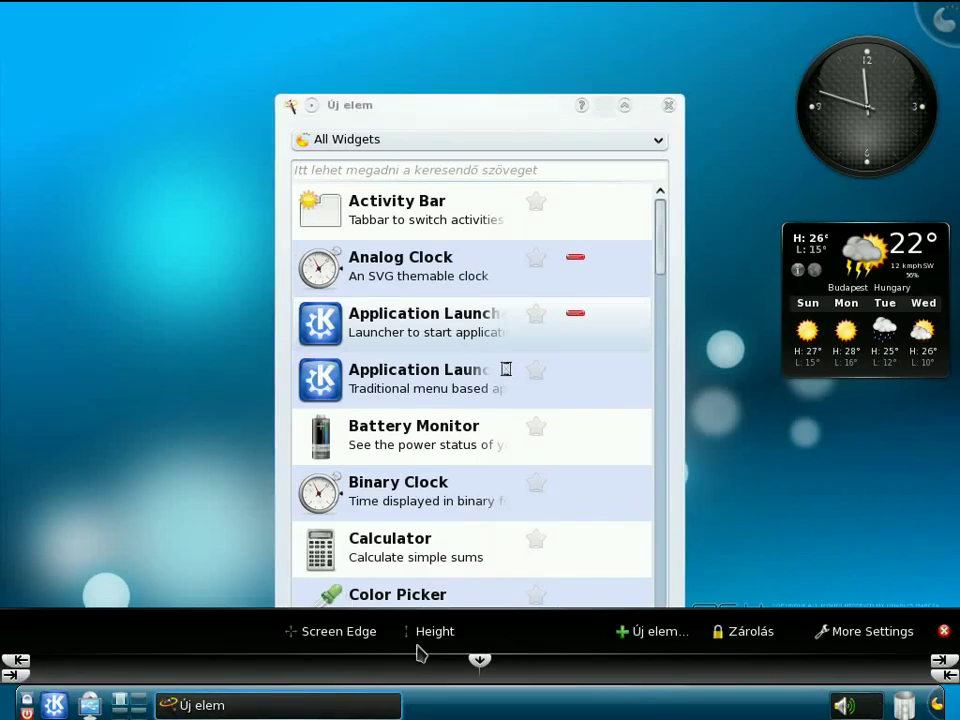
right_click(52, 704)
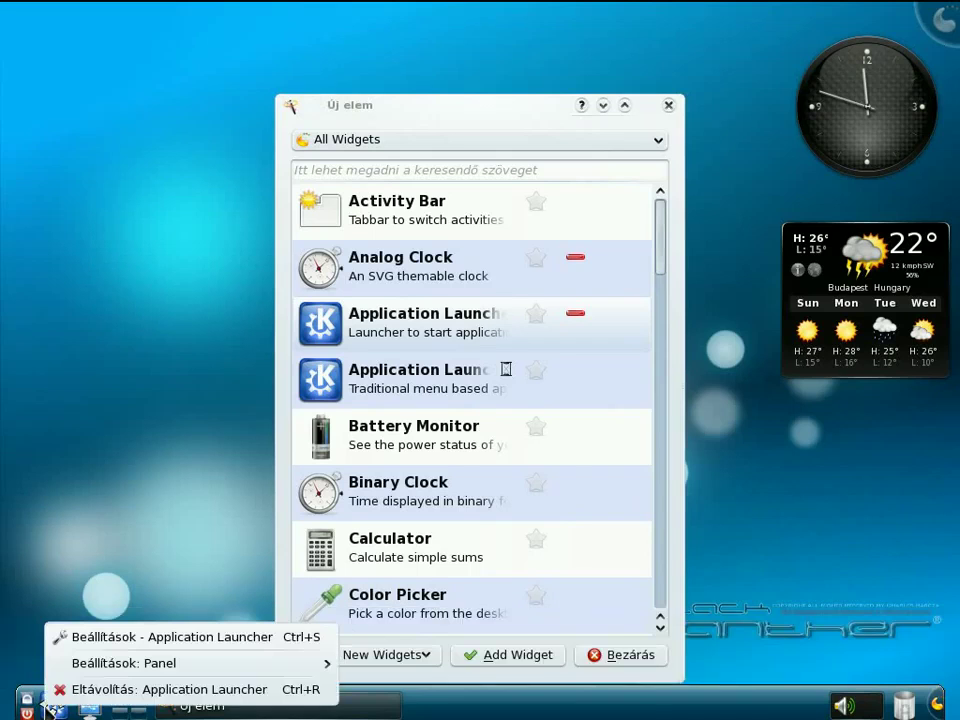
click(98, 690)
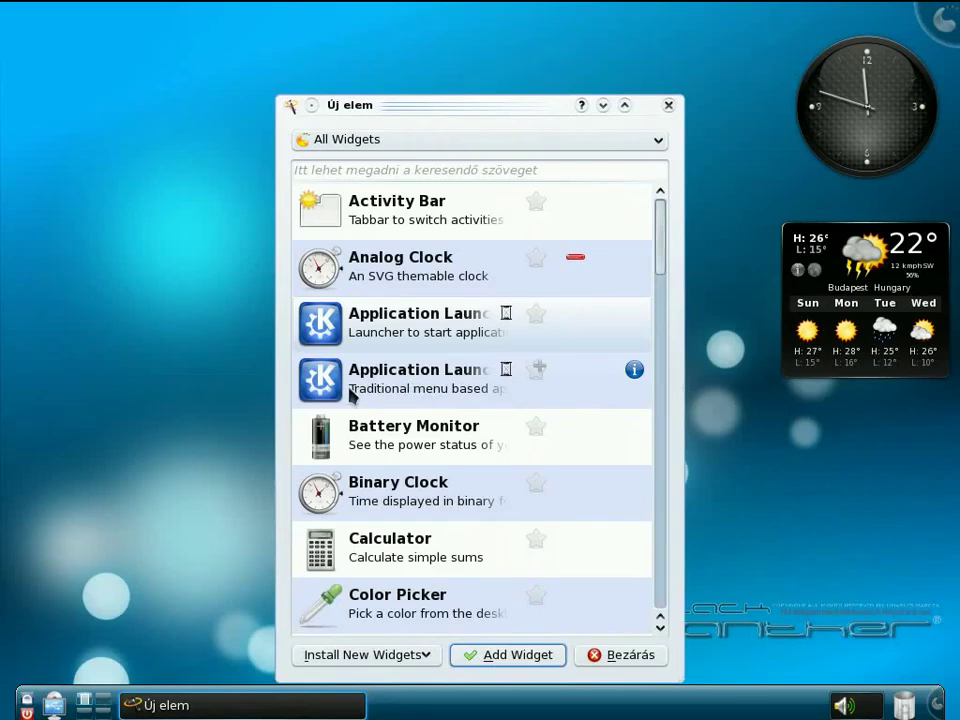
Add the traditional menu-based Application Launcher widget to the panel and close the widget list
click(465, 397)
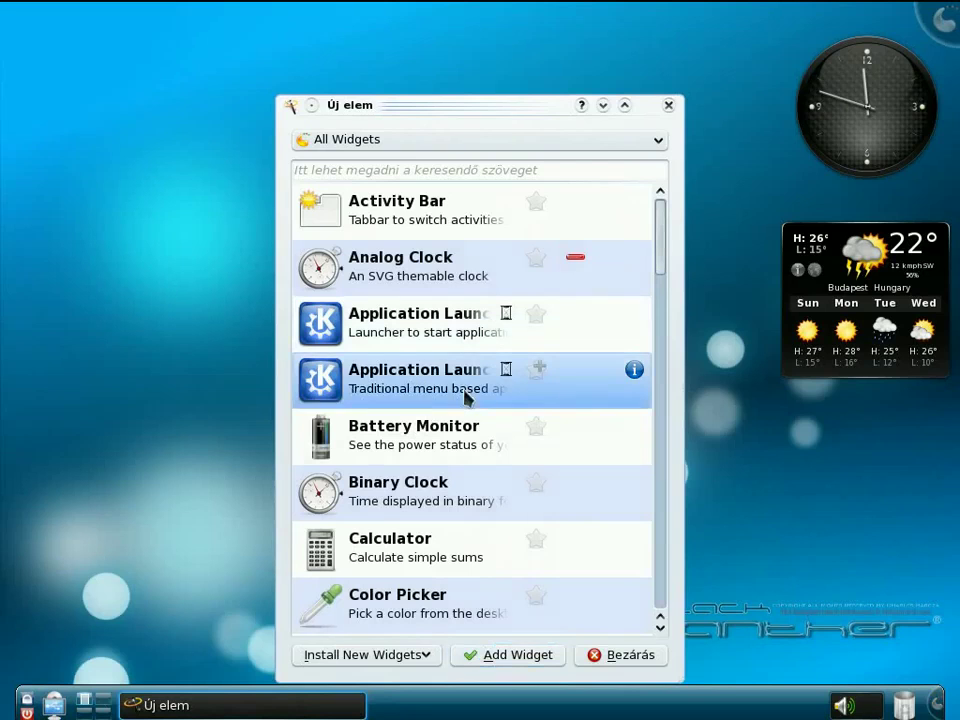
click(495, 656)
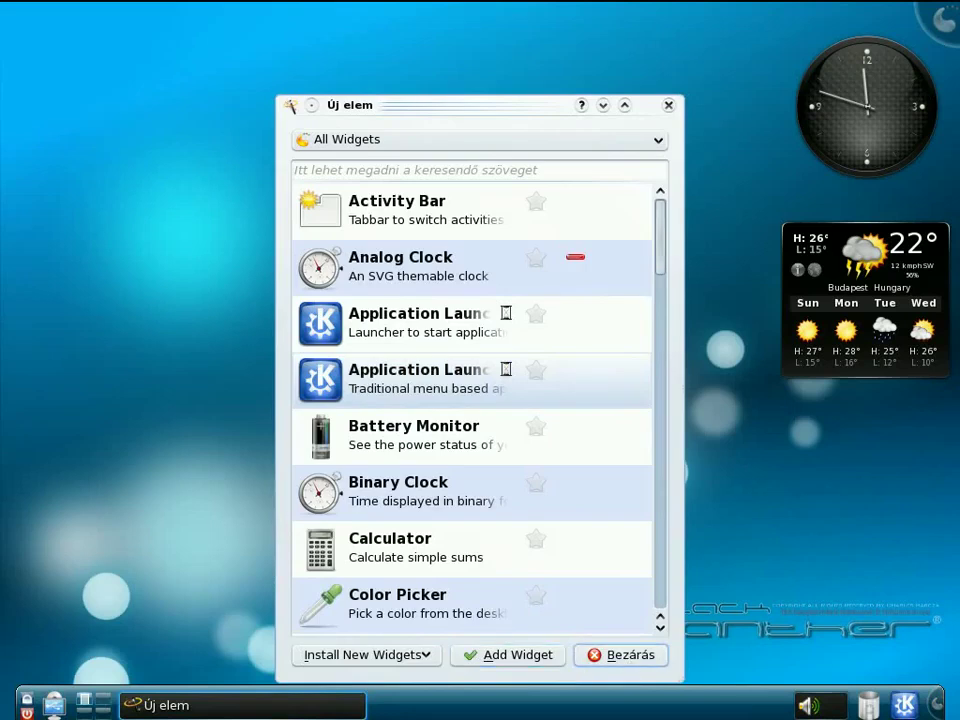
click(580, 660)
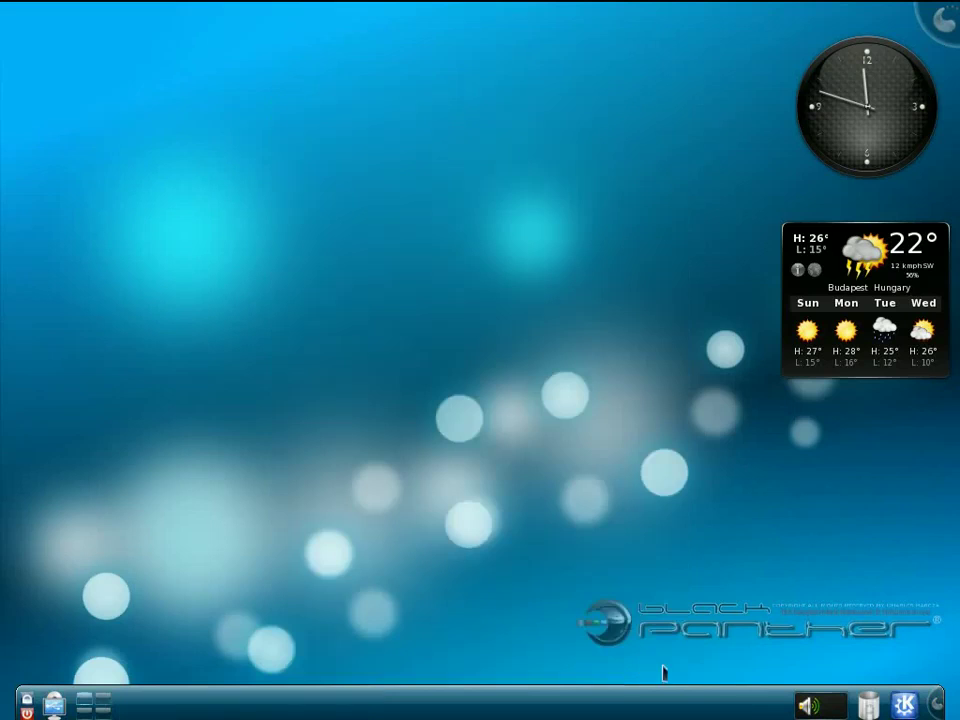
Move the menu-based launcher along the panel to between the lock/logout widget and the device notifier, then leave panel editing
click(937, 705)
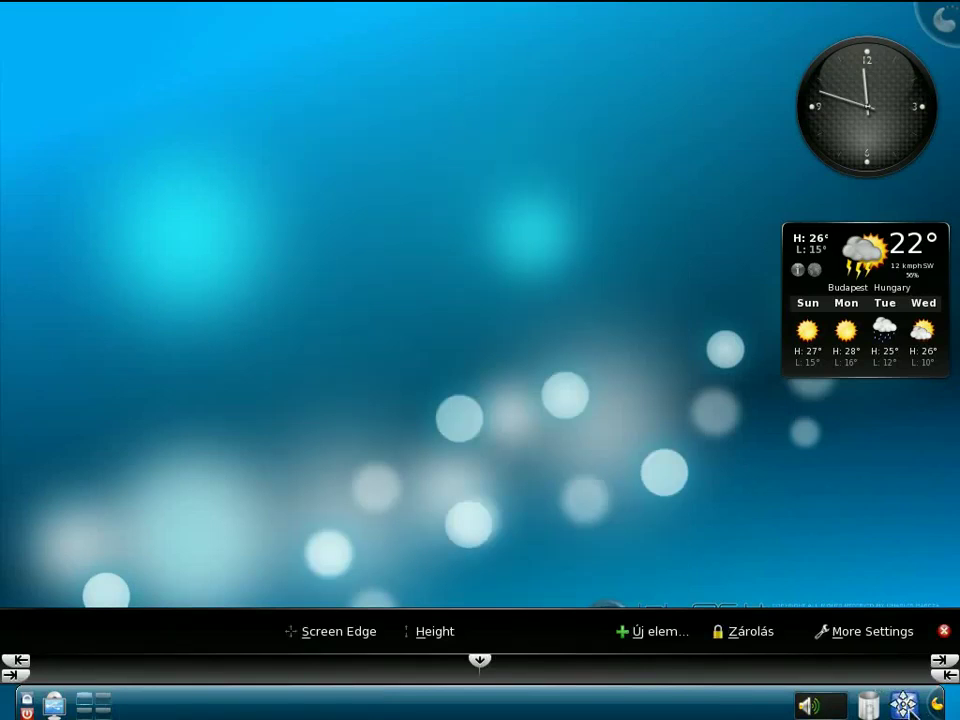
drag(905, 705, 54, 705)
click(488, 562)
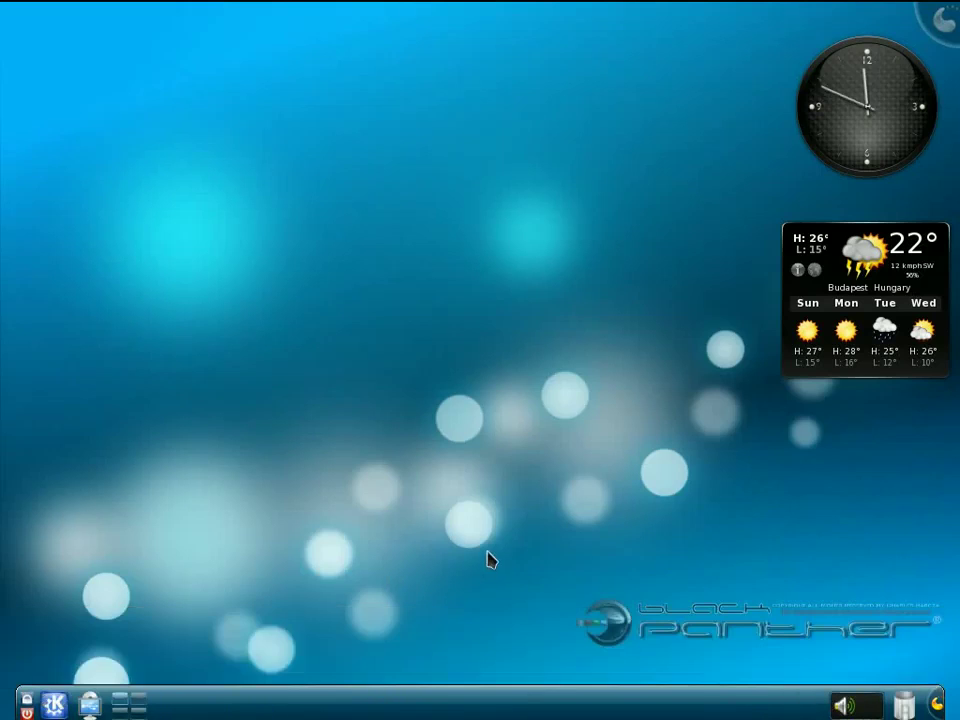
View the Internet and Segédeszközök application categories in the traditional launcher menu and close it
click(54, 705)
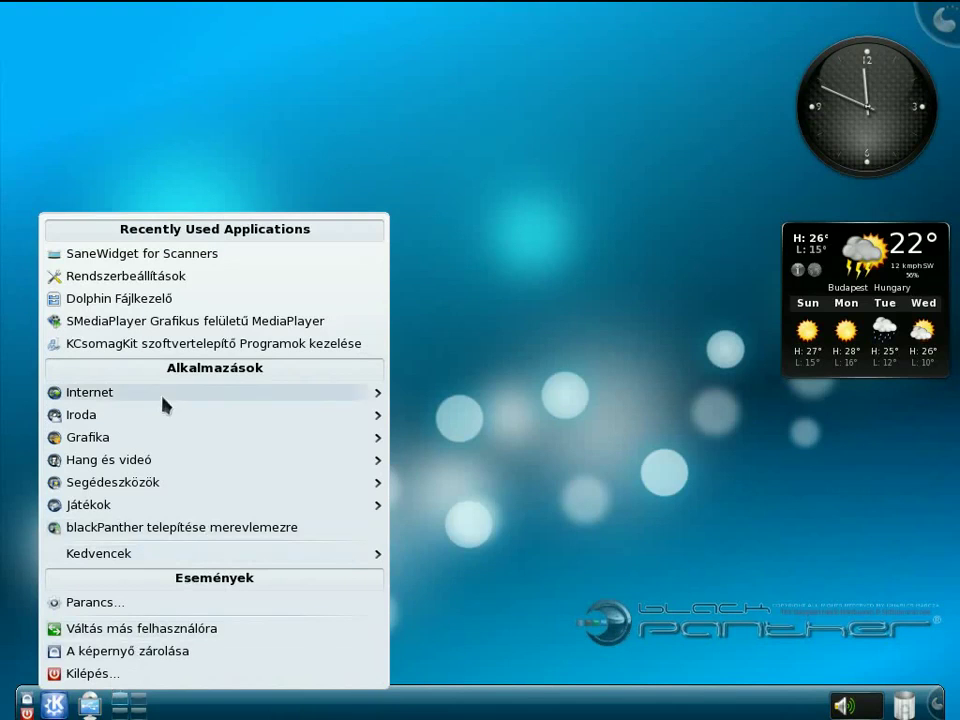
mouse_move(231, 400)
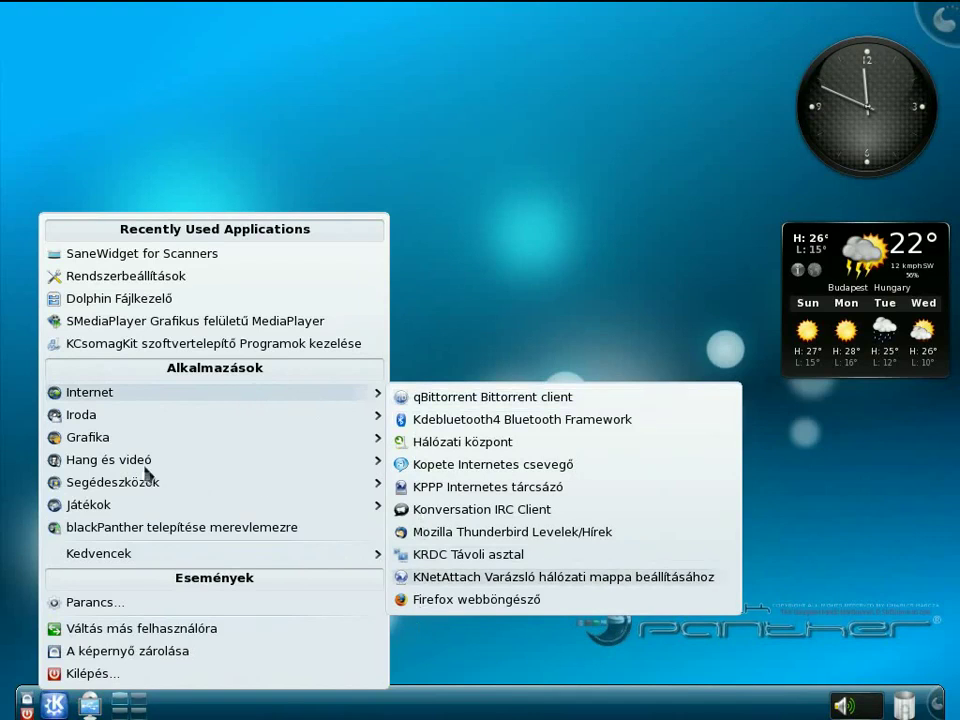
mouse_move(127, 466)
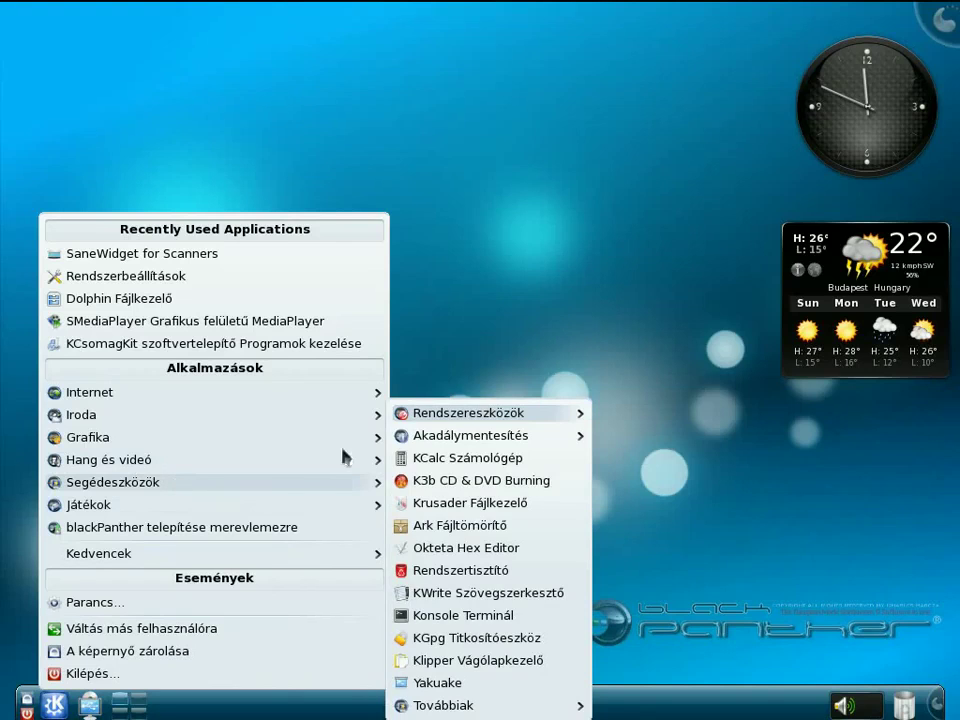
click(463, 309)
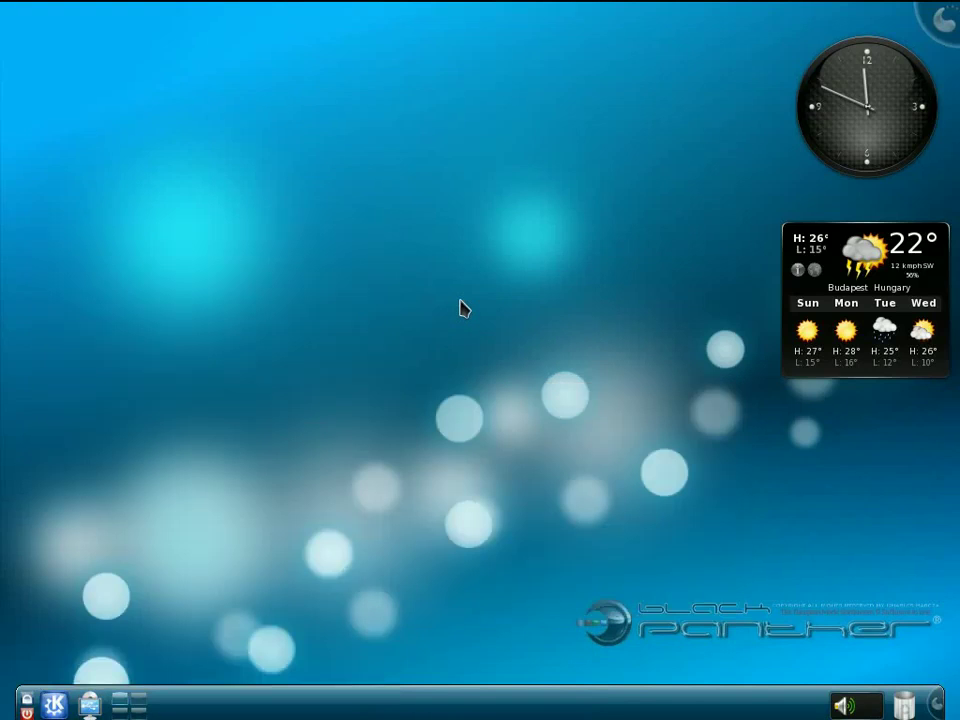